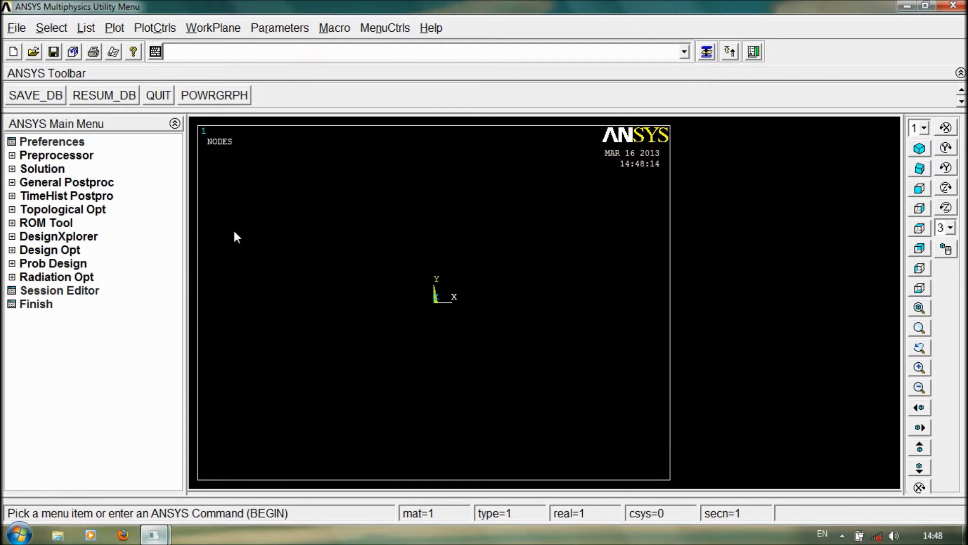
- Clear the database with Clear & Start New, keeping Read file, and confirm the clear
{"action": "left_click", "coordinate": [12, 156]}
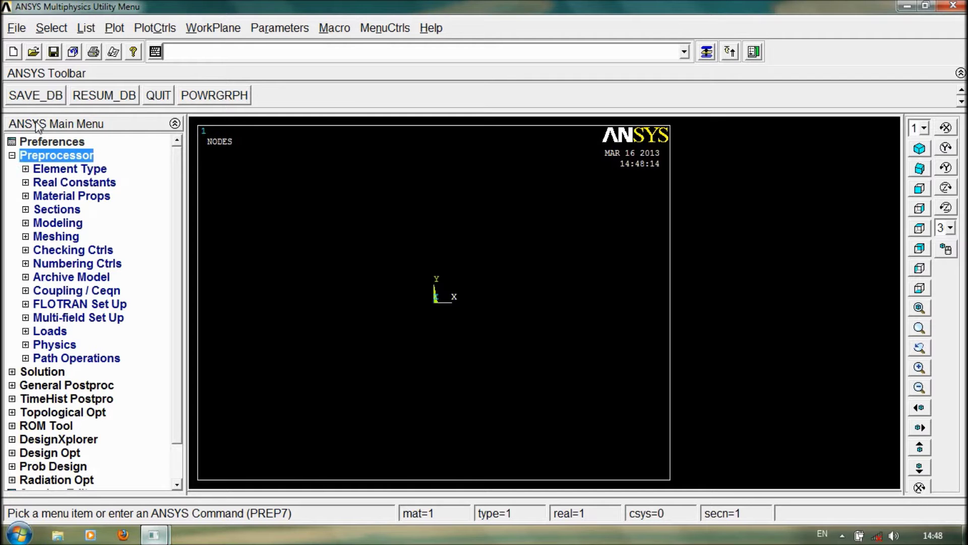
{"action": "left_click", "coordinate": [13, 156]}
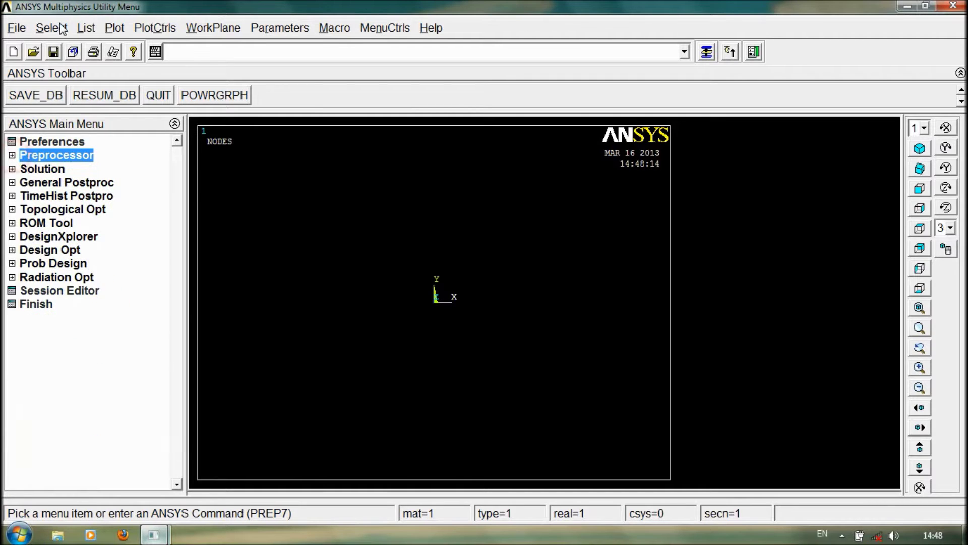
{"action": "left_click", "coordinate": [16, 28]}
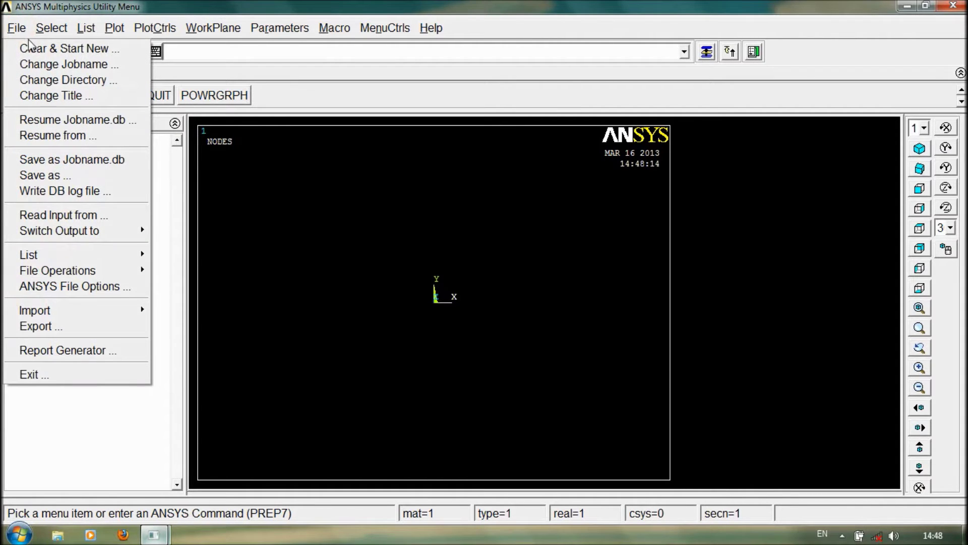
{"action": "left_click", "coordinate": [52, 50]}
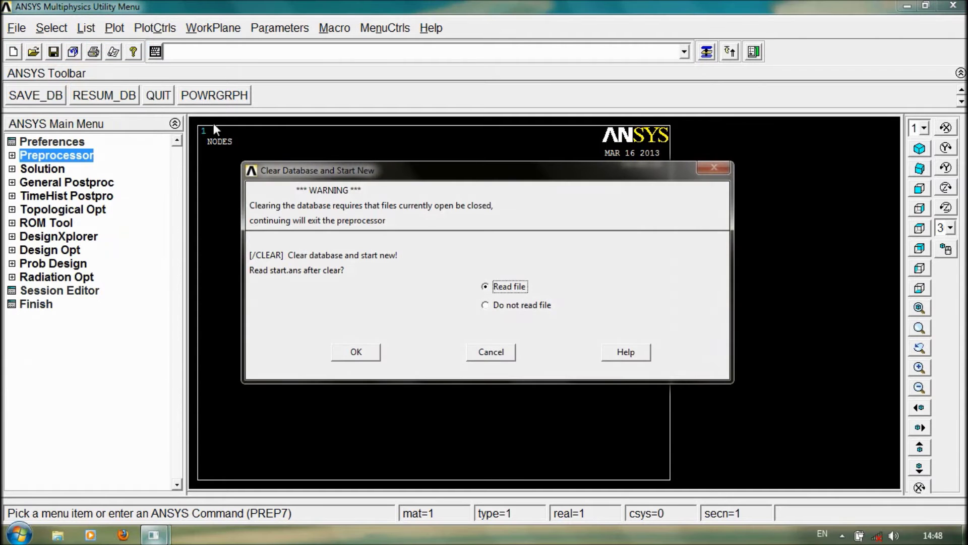
{"action": "left_click", "coordinate": [378, 349]}
{"action": "left_click", "coordinate": [171, 102]}
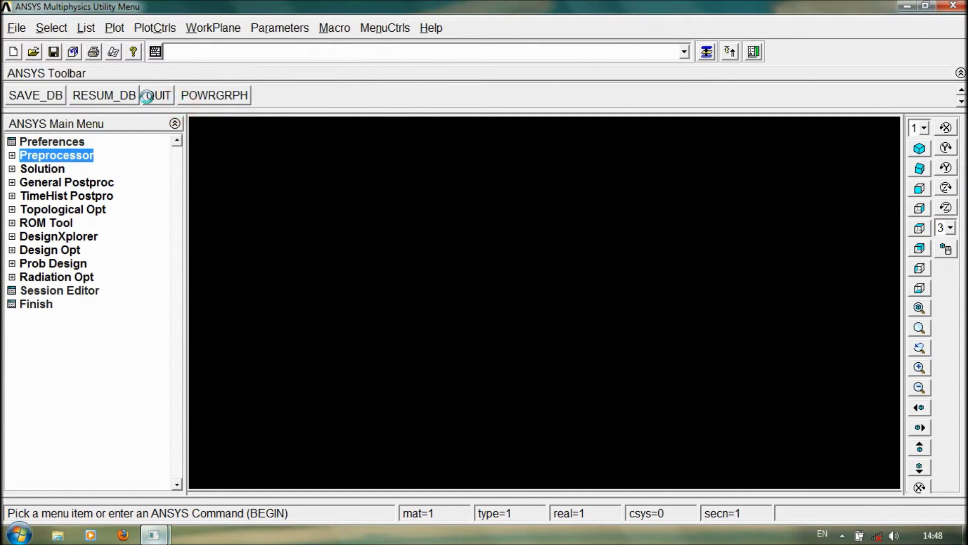
- Change the jobname to 'ansys tutorial'
{"action": "left_click", "coordinate": [17, 28]}
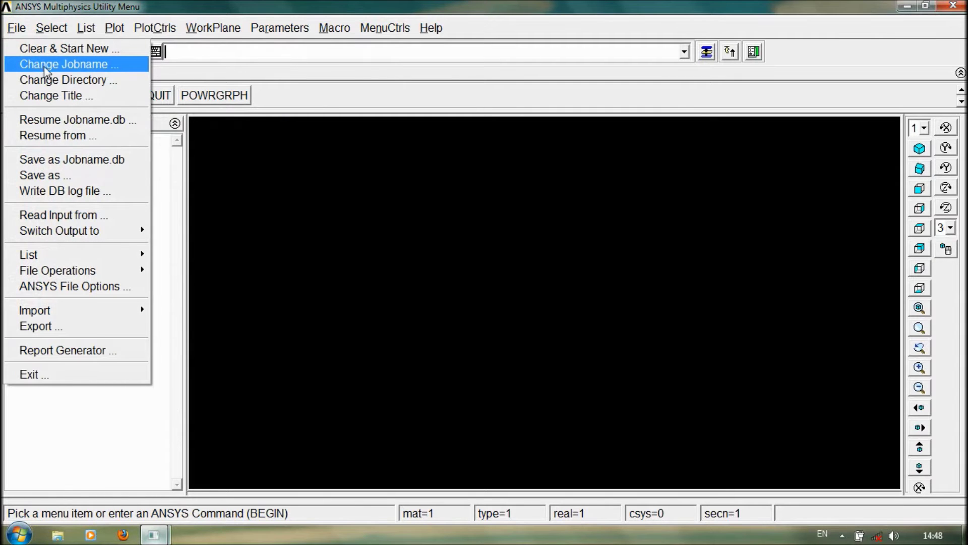
{"action": "left_click", "coordinate": [44, 65]}
{"action": "double_click", "coordinate": [526, 244]}
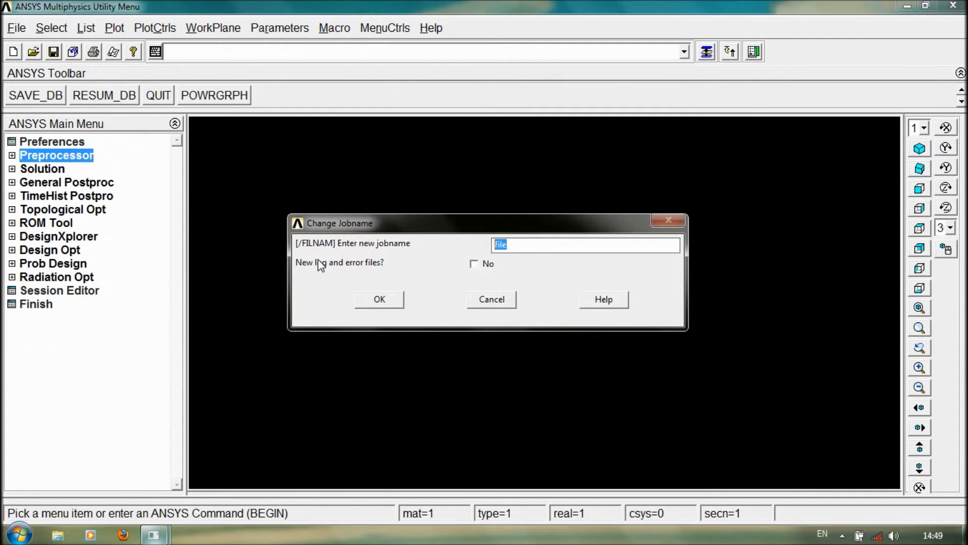
{"action": "type", "text": "ansys tutoria"}
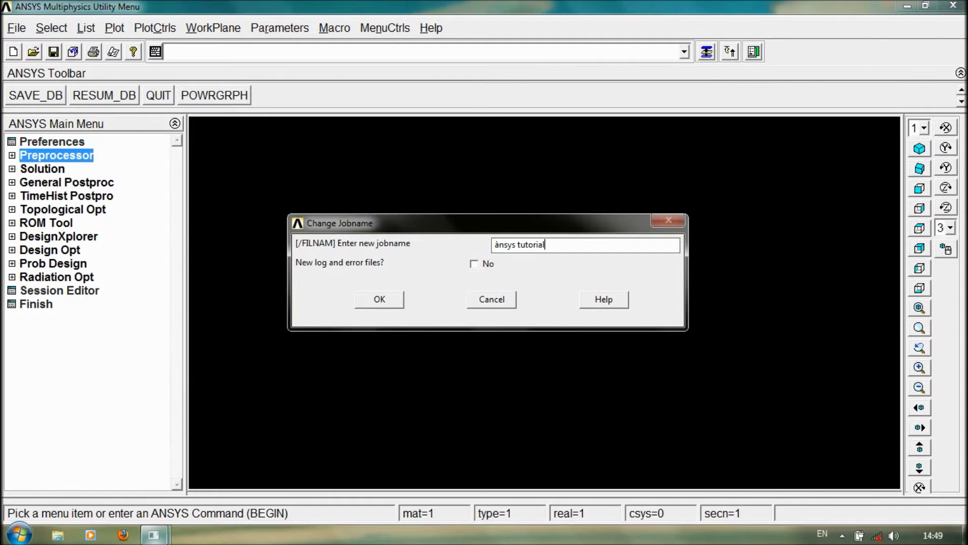
{"action": "left_click", "coordinate": [388, 299]}
- Save the database as Jobname.db and expand the Preprocessor menu
{"action": "left_click", "coordinate": [16, 27]}
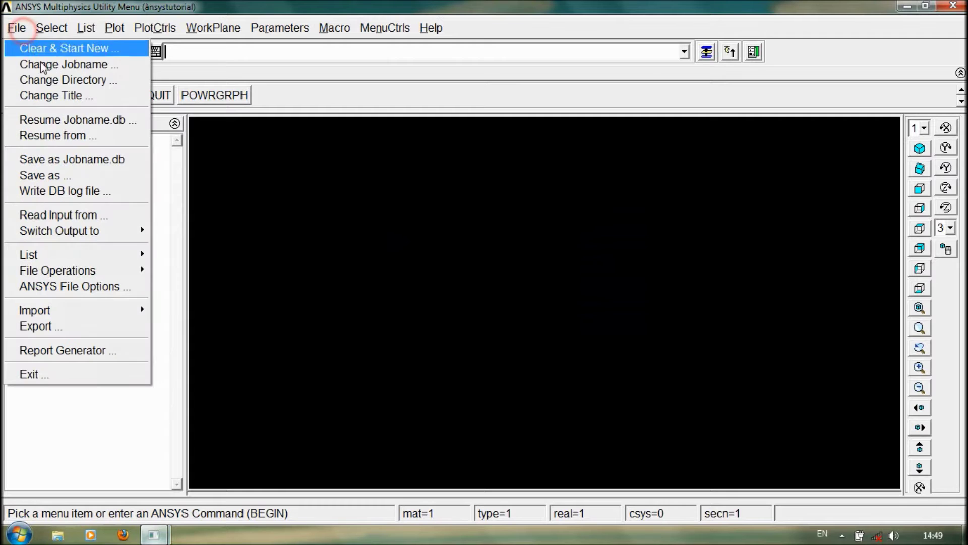
{"action": "left_click", "coordinate": [64, 160]}
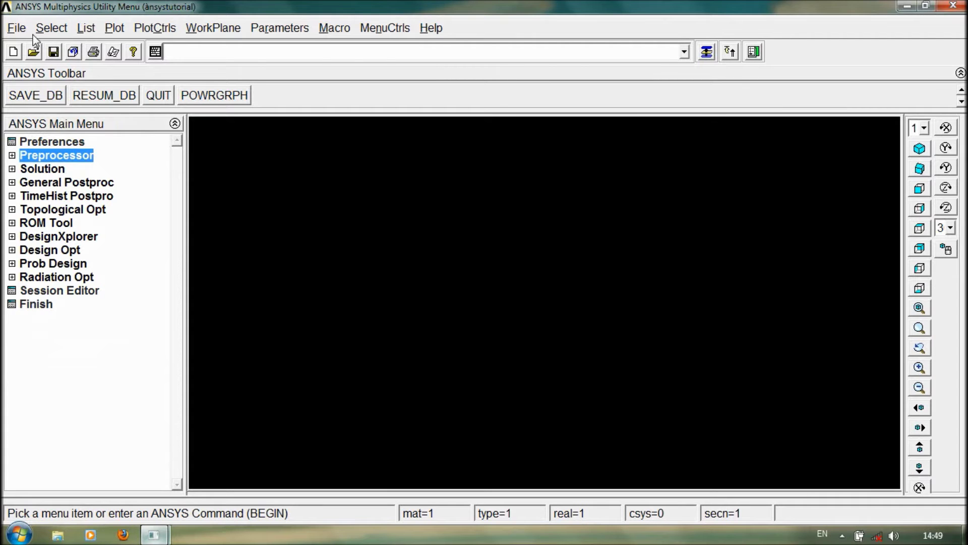
{"action": "left_click", "coordinate": [18, 26]}
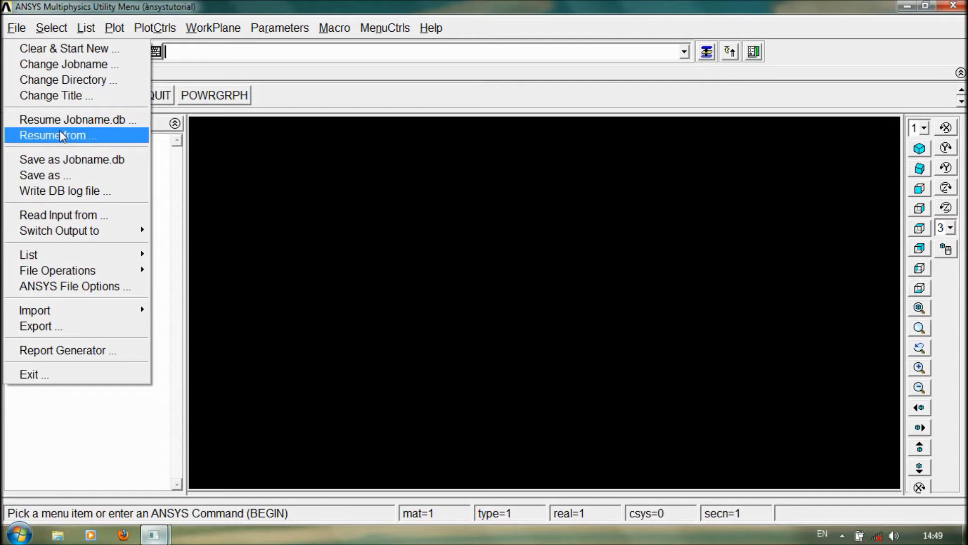
{"action": "left_click", "coordinate": [271, 201]}
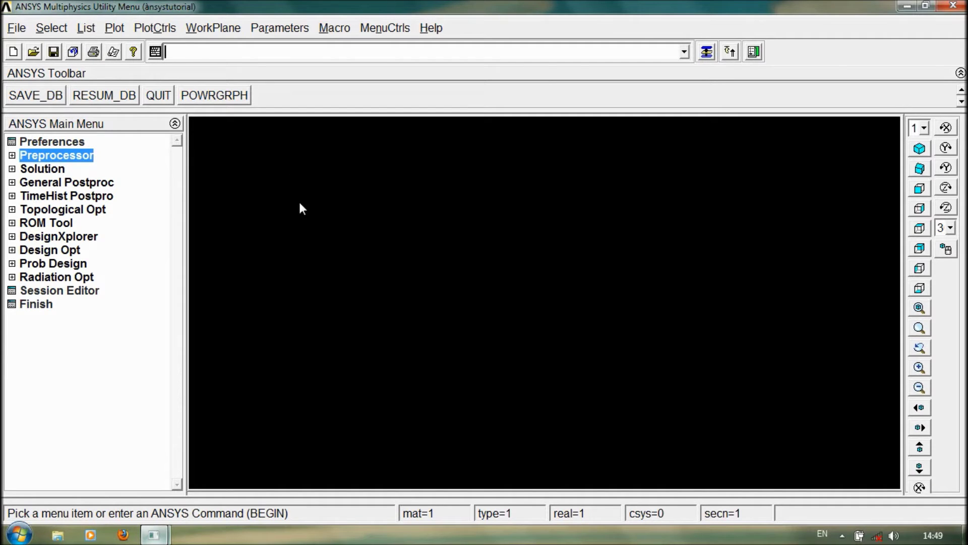
{"action": "left_click", "coordinate": [11, 155]}
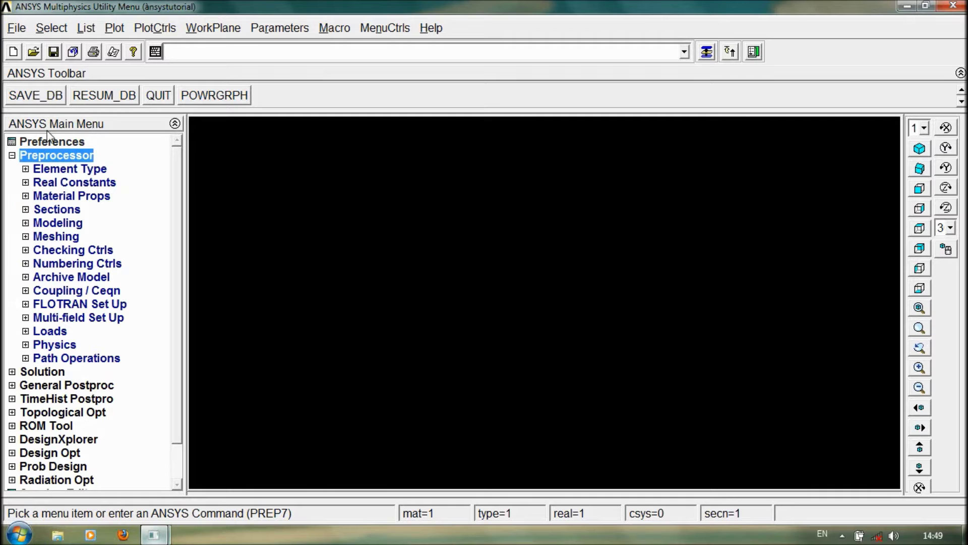
- Expand Element Type under Preprocessor and open the Element Types list, which is still empty
{"action": "left_click", "coordinate": [26, 169]}
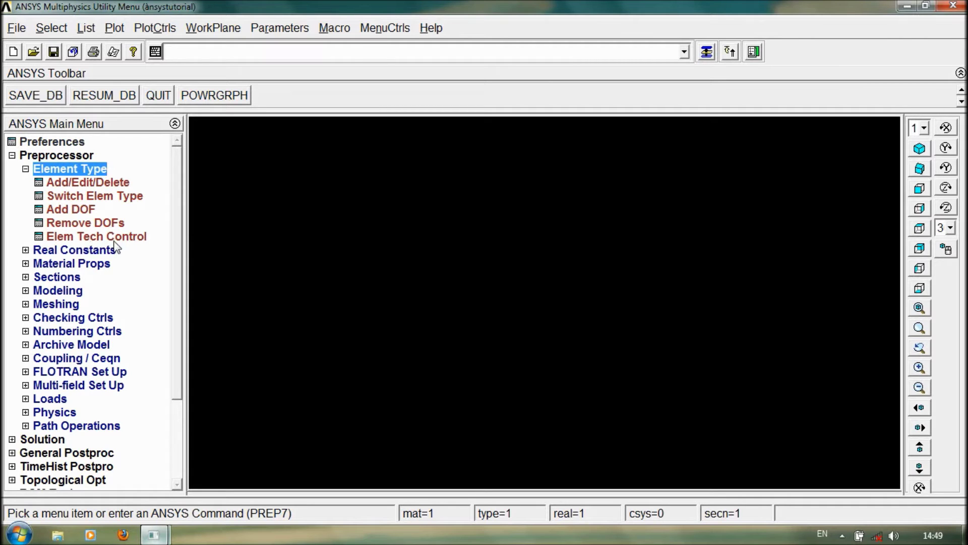
{"action": "left_click", "coordinate": [65, 183]}
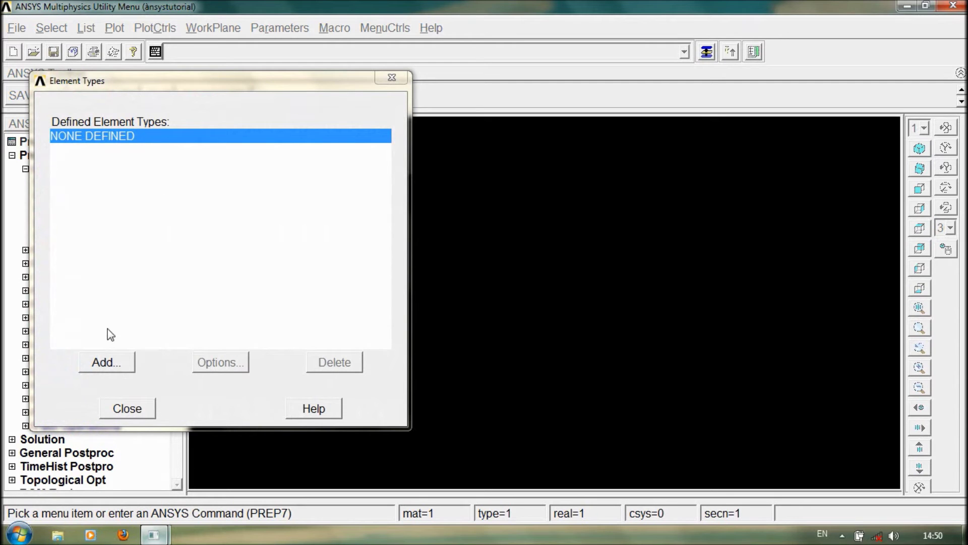
- Open the element type library and scroll through its list of element families
{"action": "left_click", "coordinate": [104, 363]}
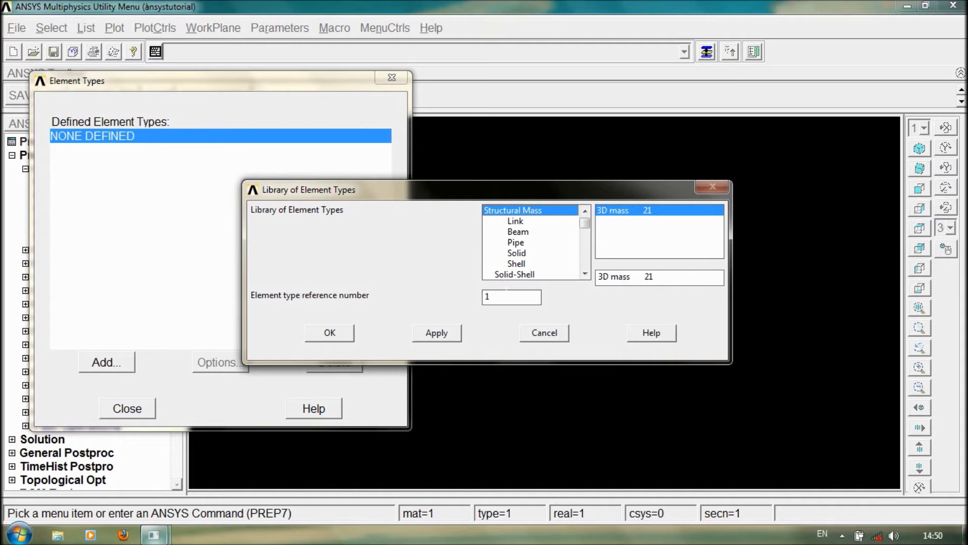
{"action": "left_click_drag", "start_coordinate": [588, 229], "coordinate": [589, 238]}
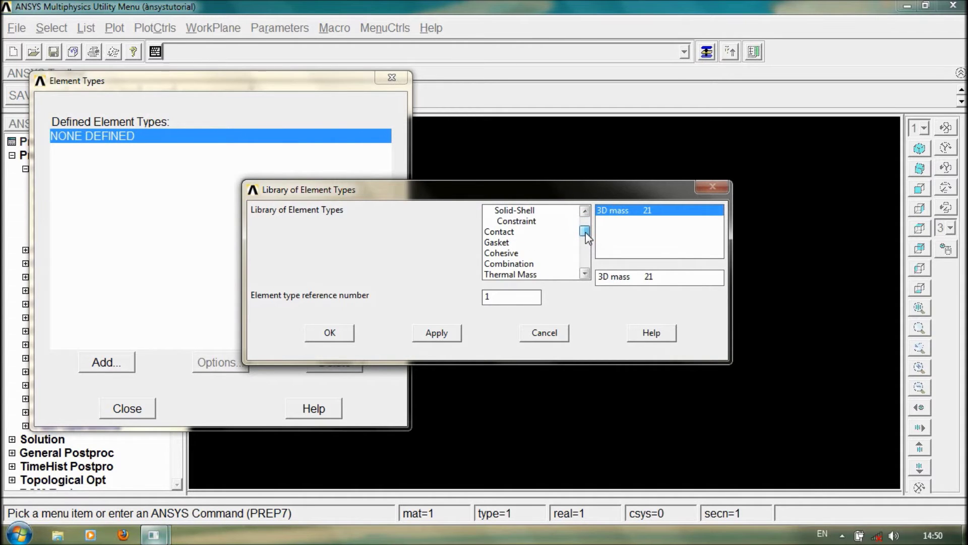
{"action": "left_click", "coordinate": [585, 275]}
{"action": "left_click", "coordinate": [585, 275]}
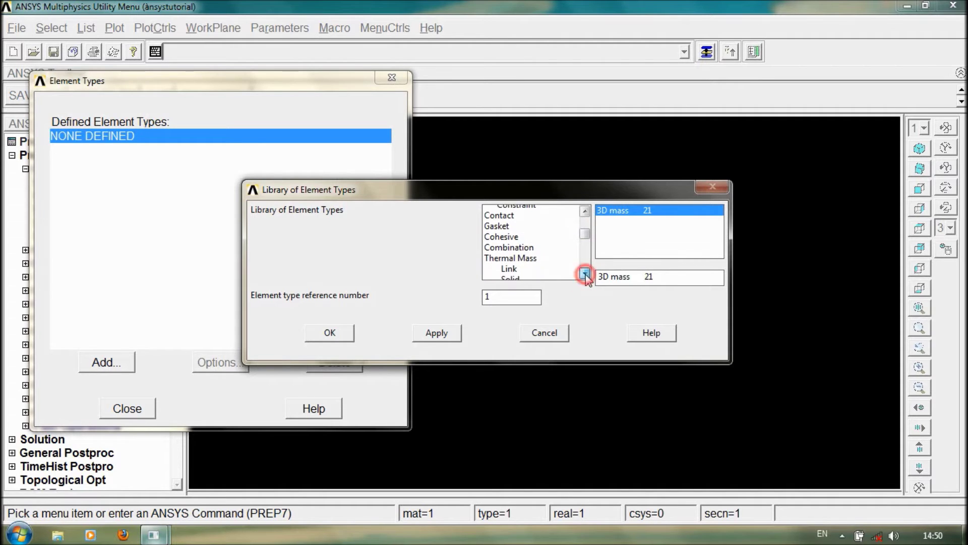
{"action": "left_click", "coordinate": [585, 275]}
{"action": "left_click", "coordinate": [585, 275]}
{"action": "left_click", "coordinate": [585, 275]}
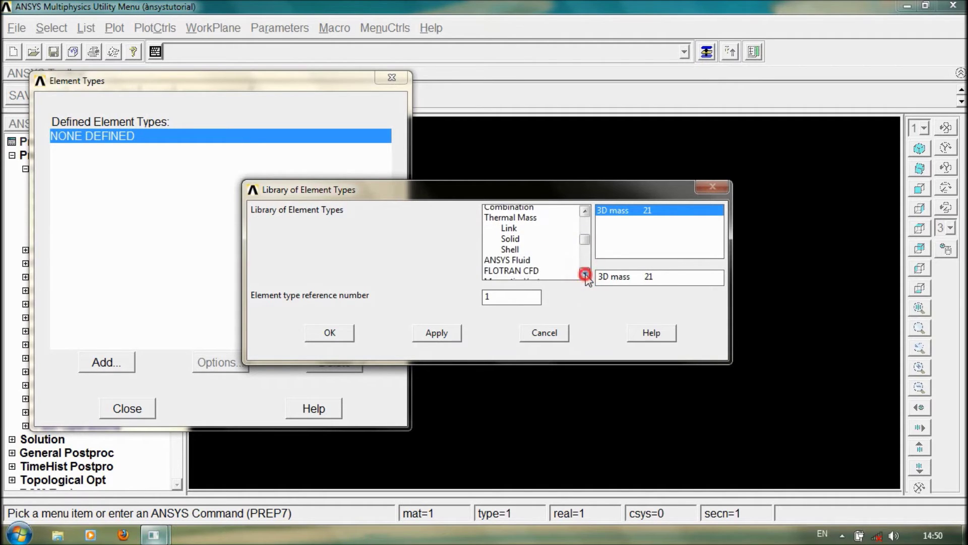
{"action": "left_click", "coordinate": [585, 275]}
{"action": "left_click", "coordinate": [585, 275]}
{"action": "left_click", "coordinate": [585, 275]}
{"action": "left_click", "coordinate": [585, 275]}
{"action": "left_click", "coordinate": [585, 275]}
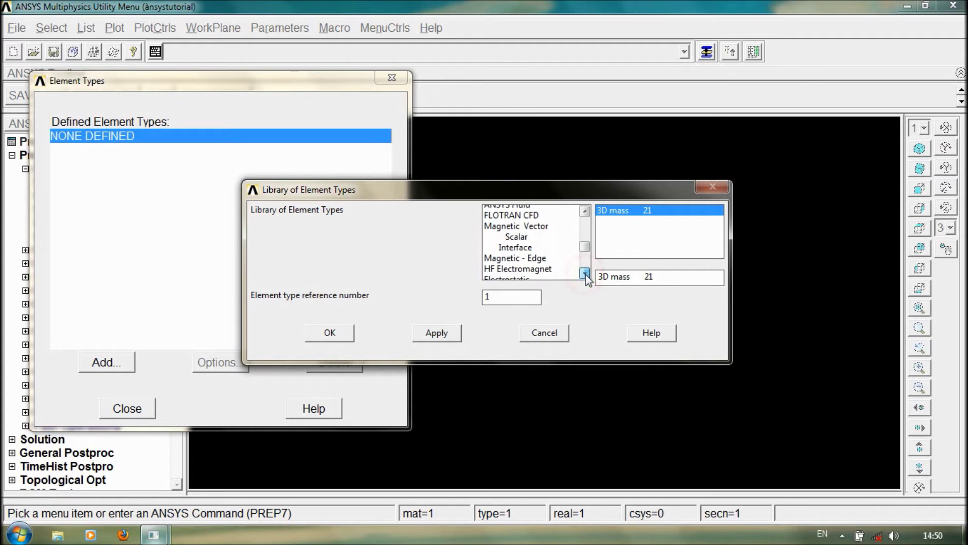
{"action": "left_click", "coordinate": [585, 275]}
{"action": "scroll", "coordinate": [573, 266], "scroll_direction": "down", "scroll_amount": 5}
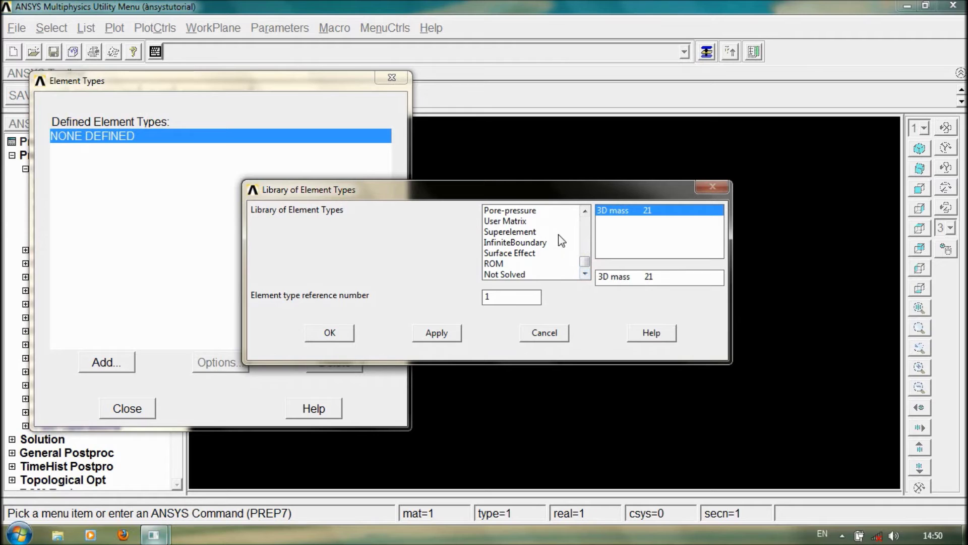
{"action": "left_click_drag", "start_coordinate": [585, 261], "coordinate": [586, 218]}
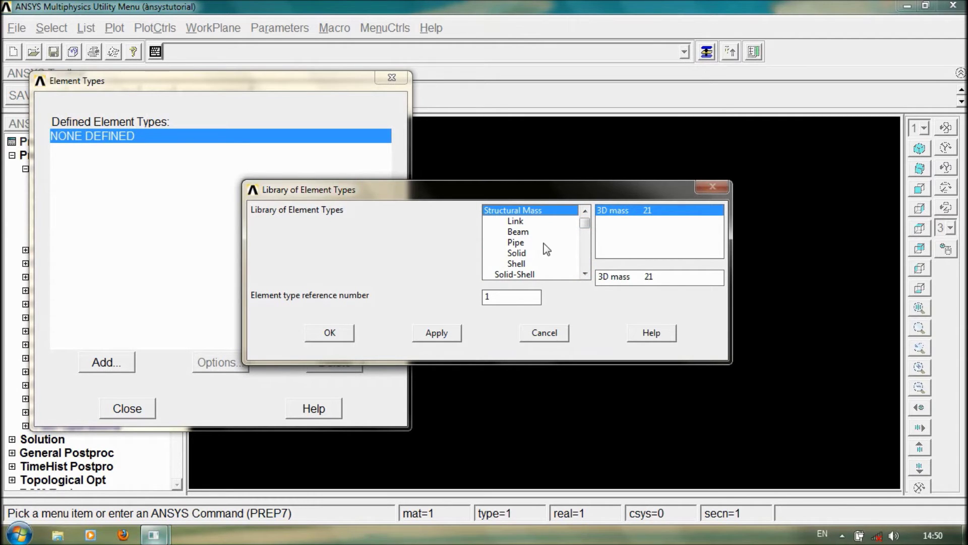
- Add Solid > Brick 8 node 185 as element type 1, then close the library and Element Types list
{"action": "left_click", "coordinate": [515, 253]}
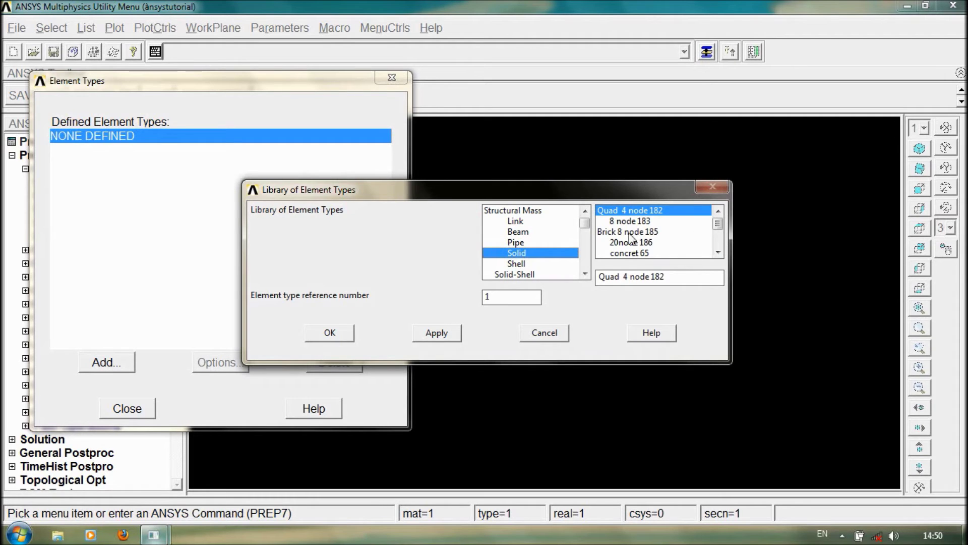
{"action": "mouse_move", "coordinate": [718, 225]}
{"action": "left_mouse_down"}
{"action": "mouse_move", "coordinate": [719, 245]}
{"action": "mouse_move", "coordinate": [718, 224]}
{"action": "left_mouse_up"}
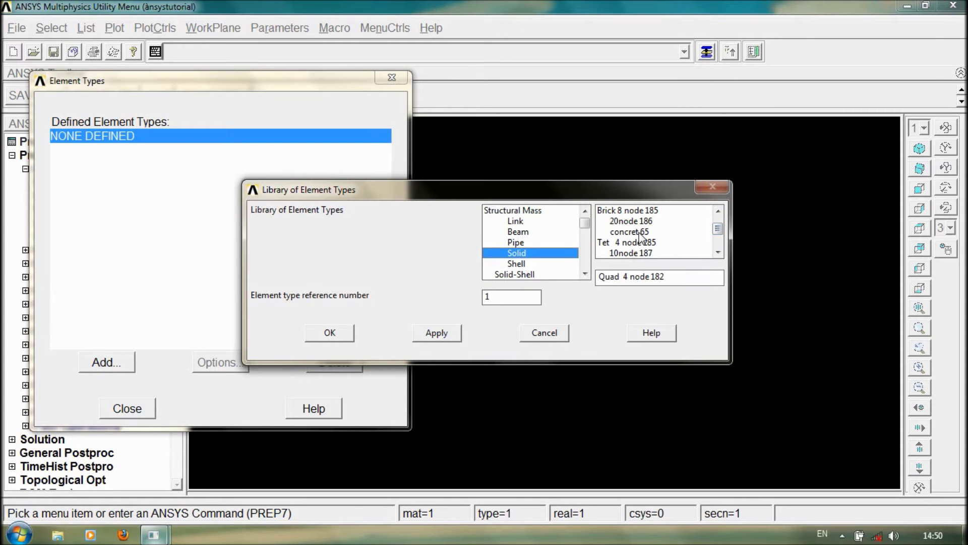
{"action": "left_click", "coordinate": [640, 211]}
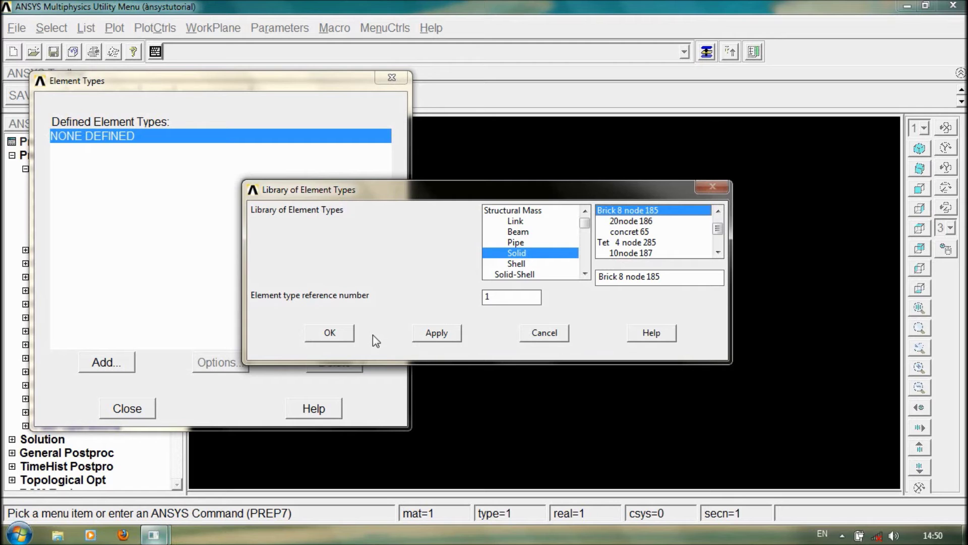
{"action": "left_click", "coordinate": [446, 332]}
{"action": "left_click", "coordinate": [553, 334]}
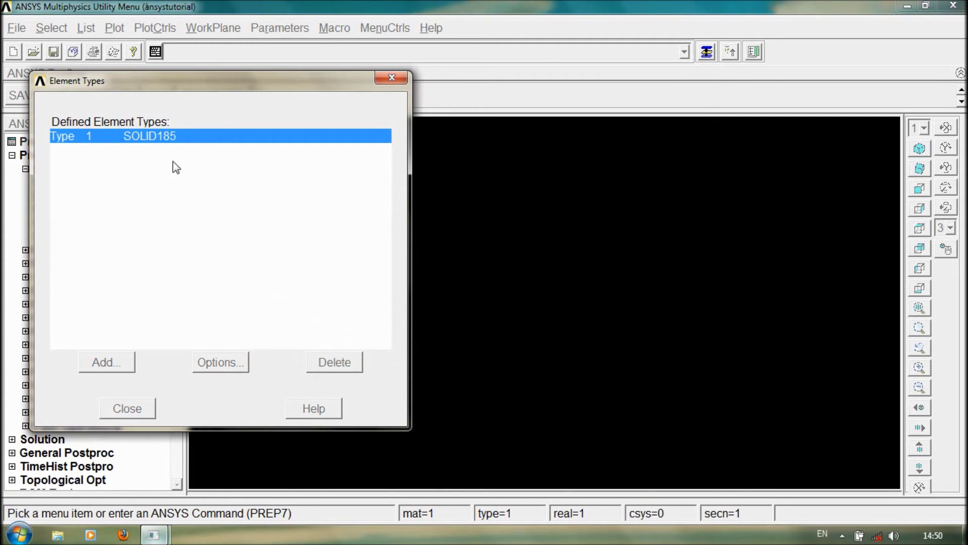
{"action": "left_click", "coordinate": [127, 409]}
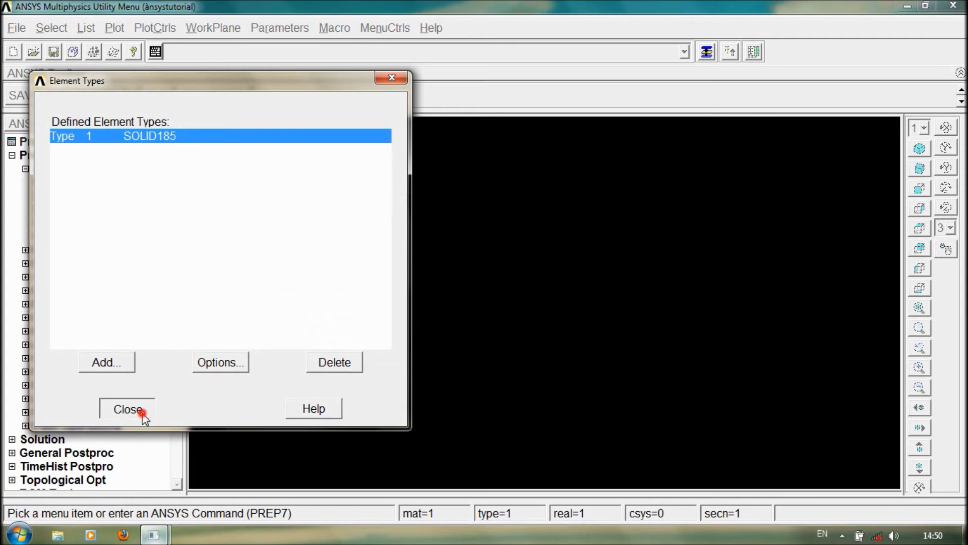
{"action": "left_click", "coordinate": [97, 197]}
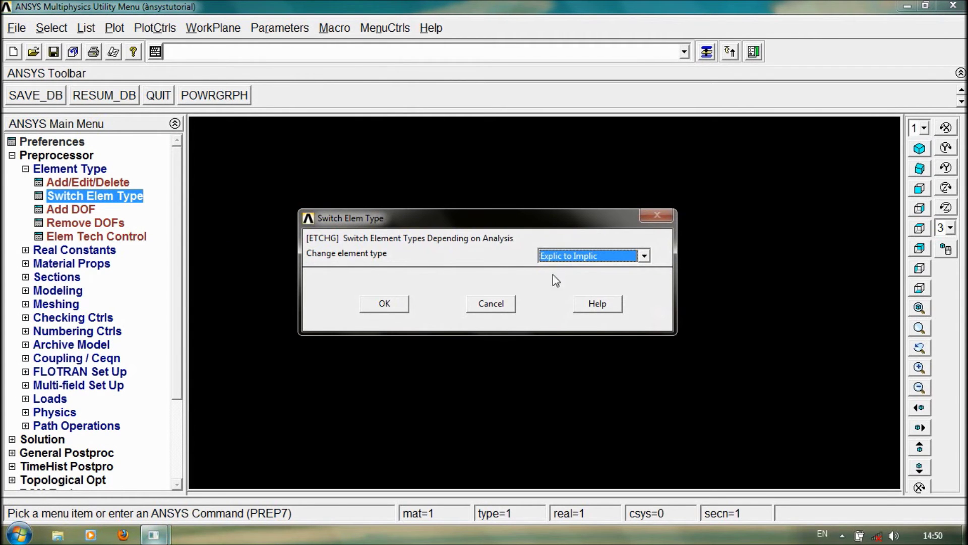
- Cancel the Switch Elem Type dialog without changing the element type, then open GUI Preferences
{"action": "left_click", "coordinate": [605, 256]}
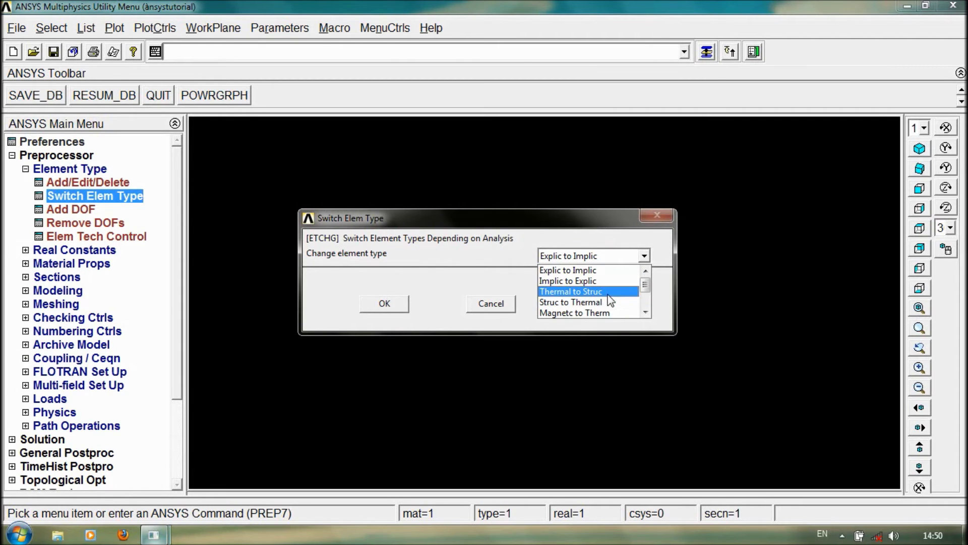
{"action": "left_click", "coordinate": [489, 306]}
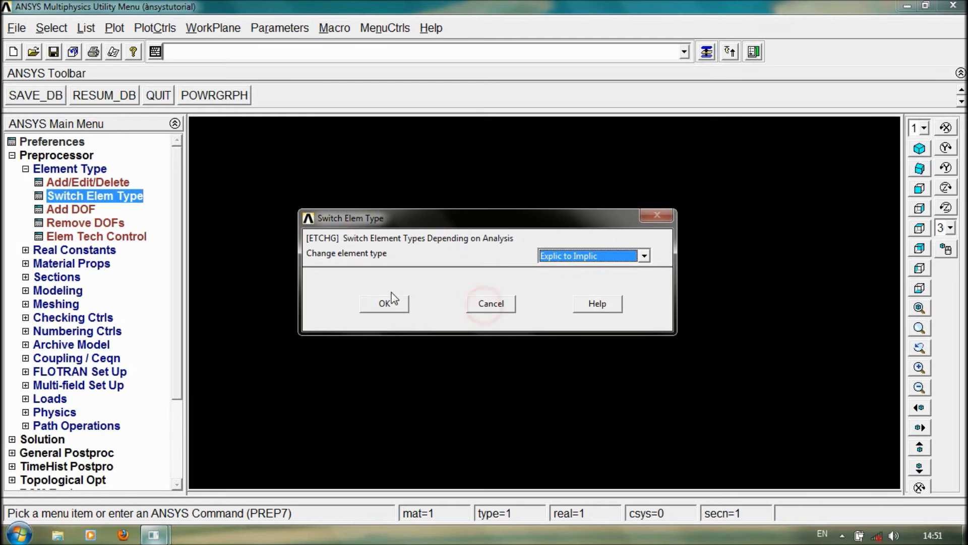
{"action": "left_click", "coordinate": [491, 304]}
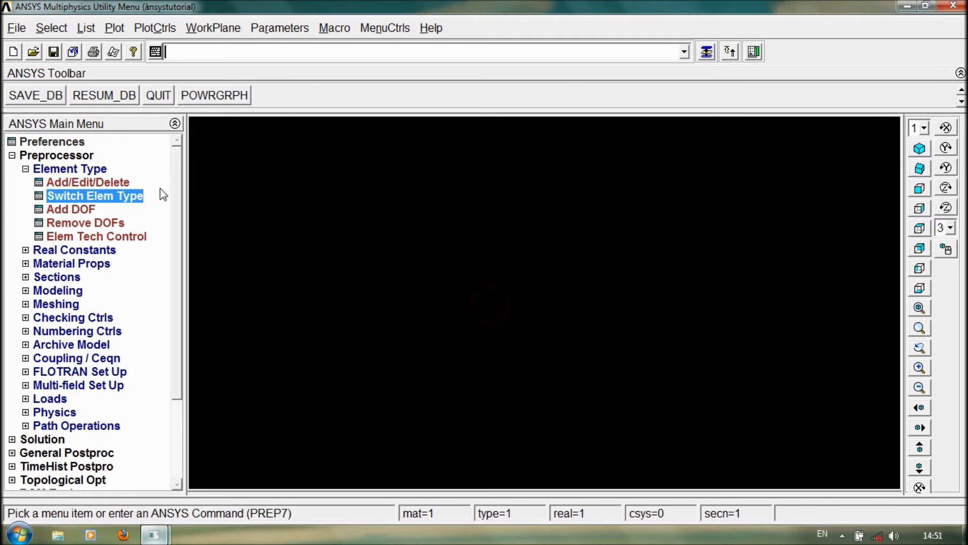
{"action": "left_click", "coordinate": [12, 155]}
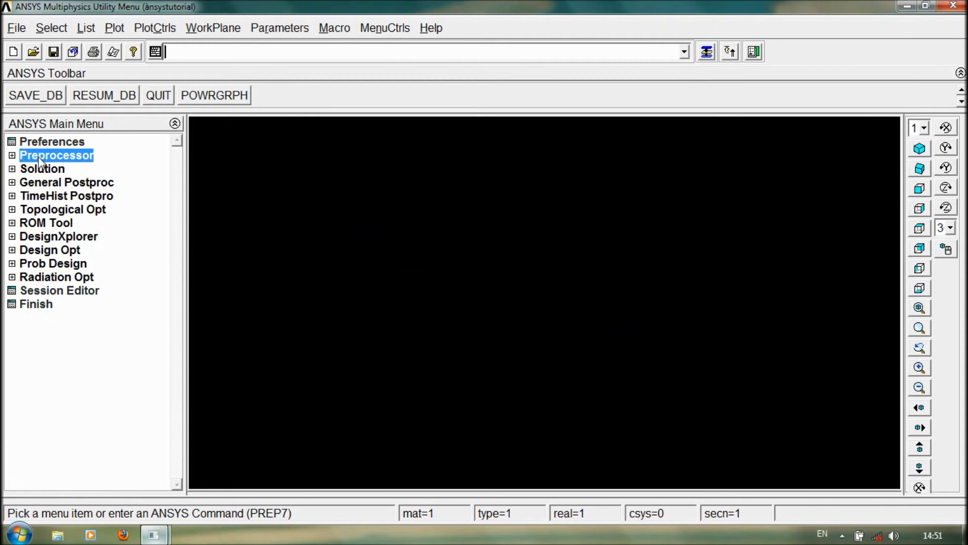
{"action": "left_click", "coordinate": [48, 143]}
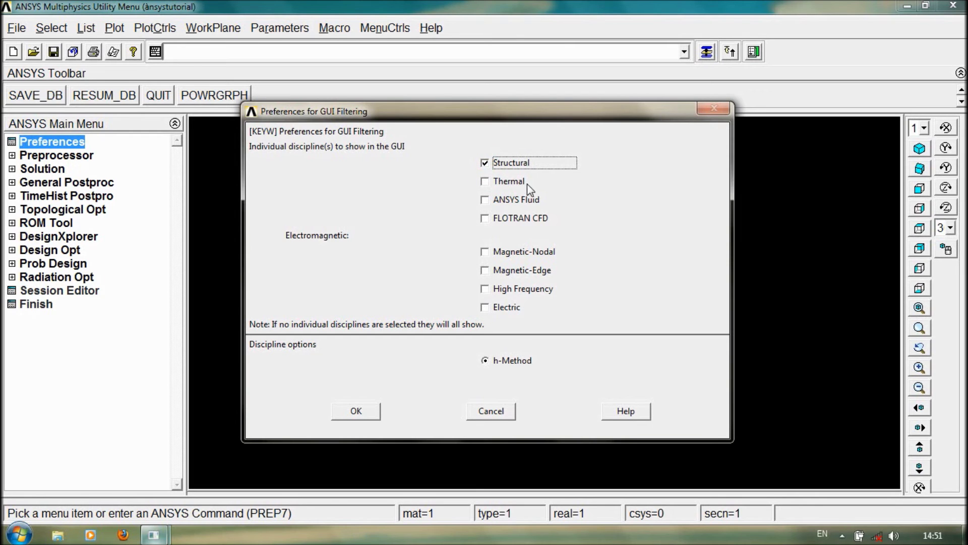
- Apply Structural-only GUI filtering and re-expand the Preprocessor menu
{"action": "left_click", "coordinate": [357, 411]}
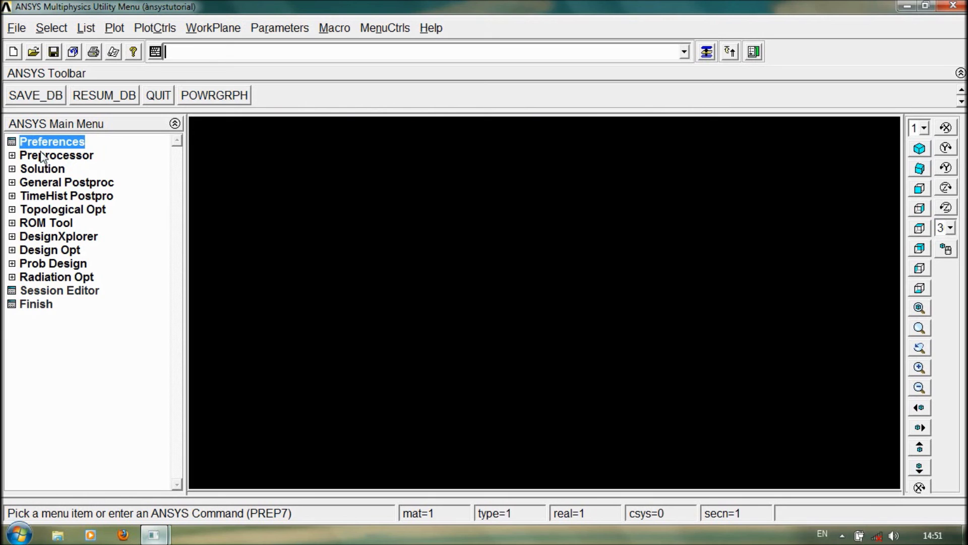
{"action": "left_click", "coordinate": [12, 156]}
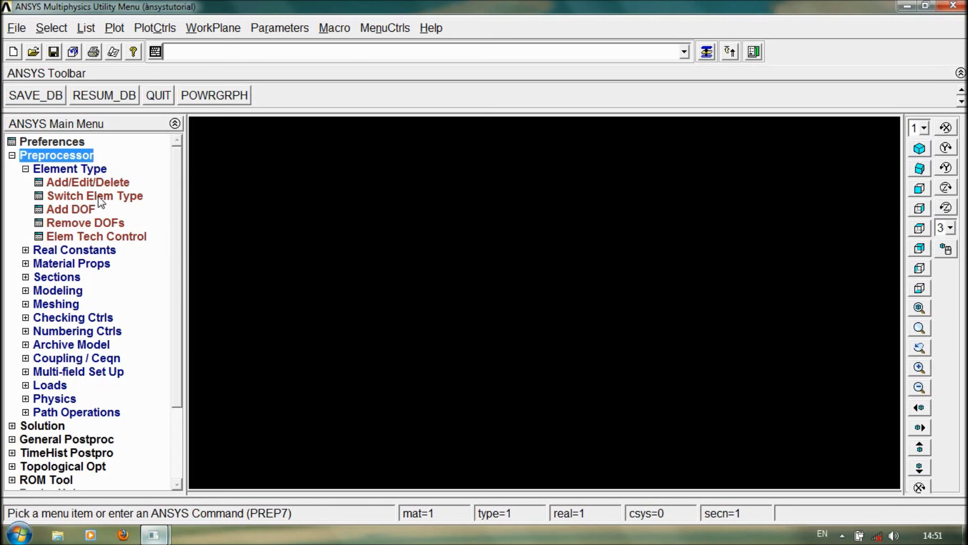
{"action": "left_click", "coordinate": [70, 210]}
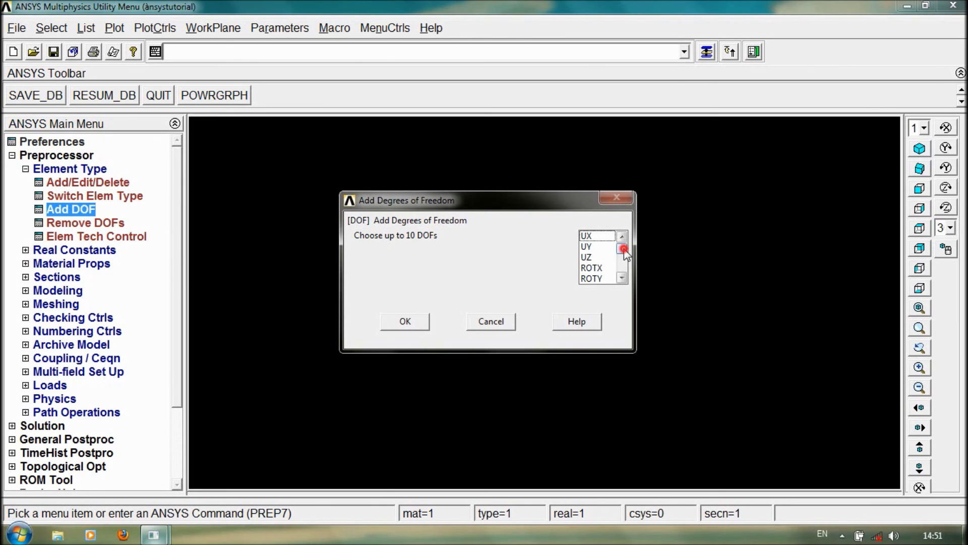
{"action": "left_click_drag", "start_coordinate": [622, 247], "coordinate": [628, 261]}
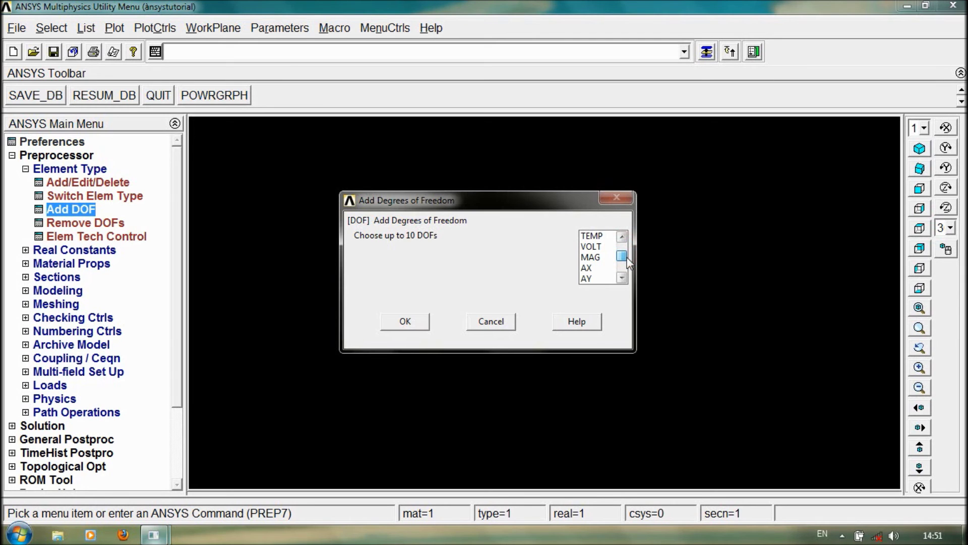
{"action": "left_click", "coordinate": [599, 258]}
{"action": "left_click_drag", "start_coordinate": [625, 261], "coordinate": [622, 272]}
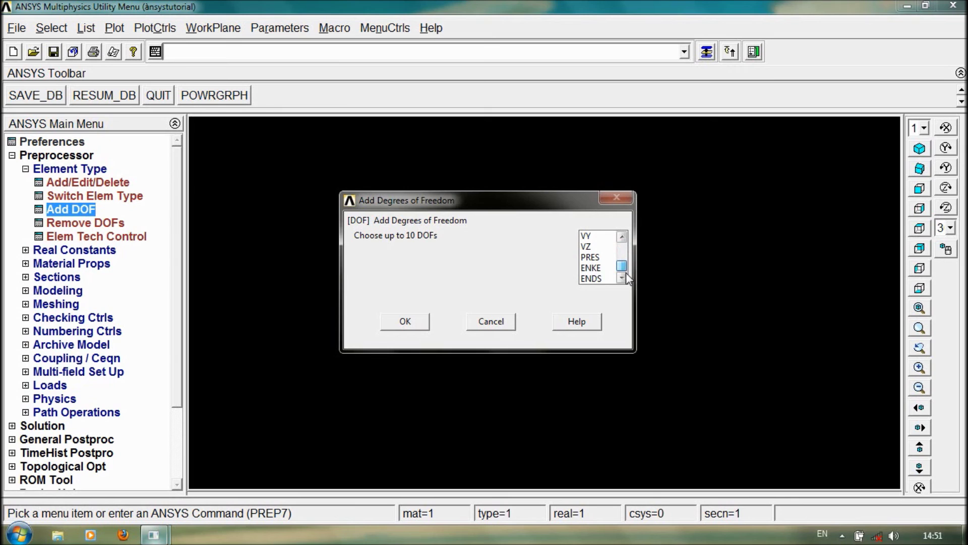
{"action": "scroll", "coordinate": [514, 287], "scroll_direction": "up", "scroll_amount": 3}
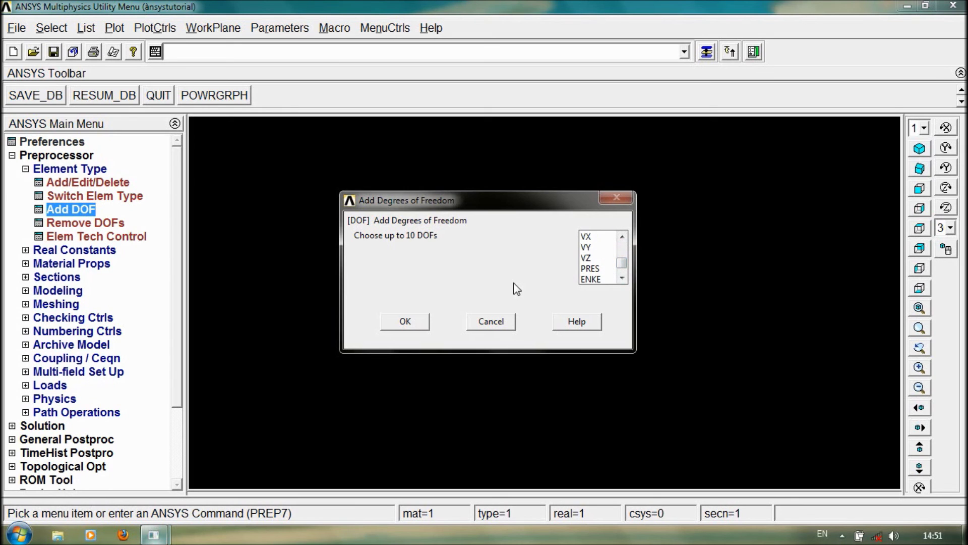
{"action": "left_click", "coordinate": [505, 323]}
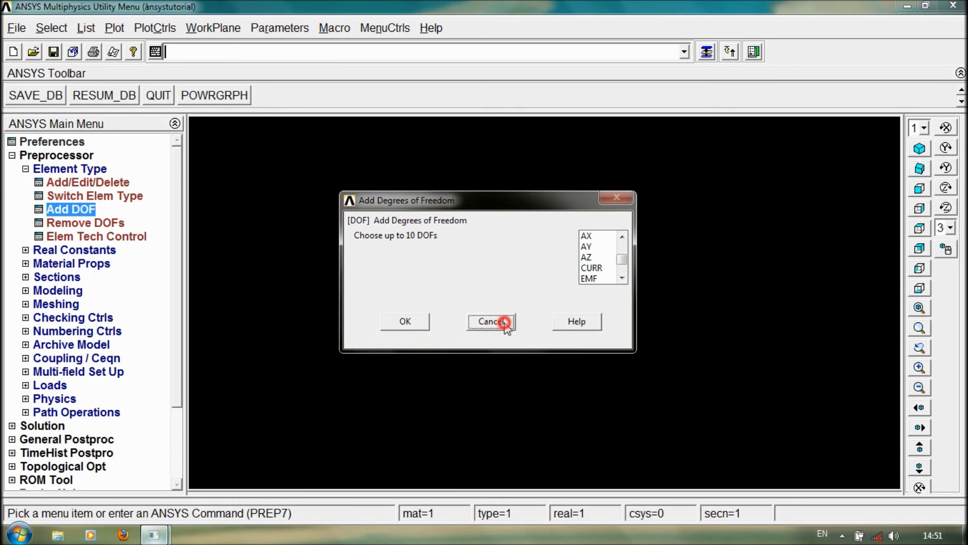
{"action": "left_click", "coordinate": [73, 225]}
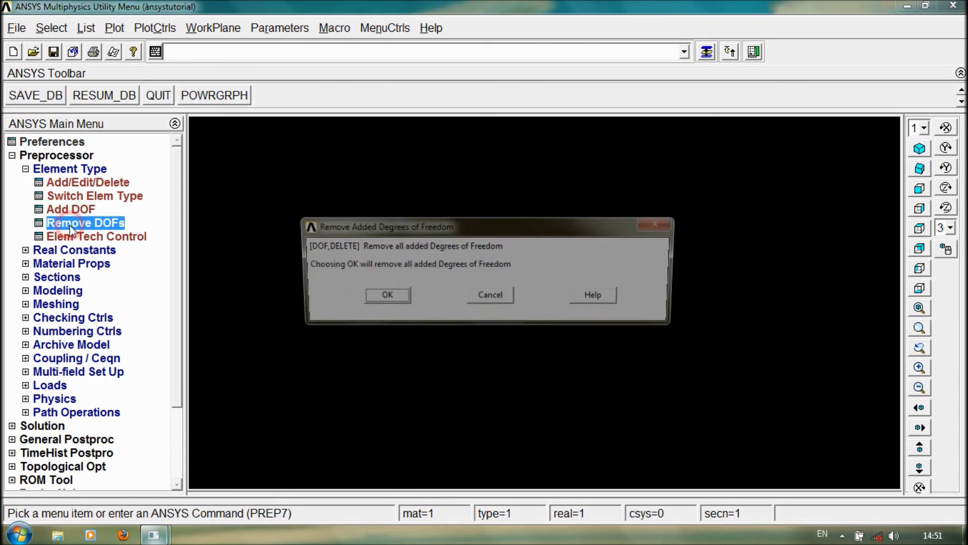
{"action": "left_click", "coordinate": [491, 296]}
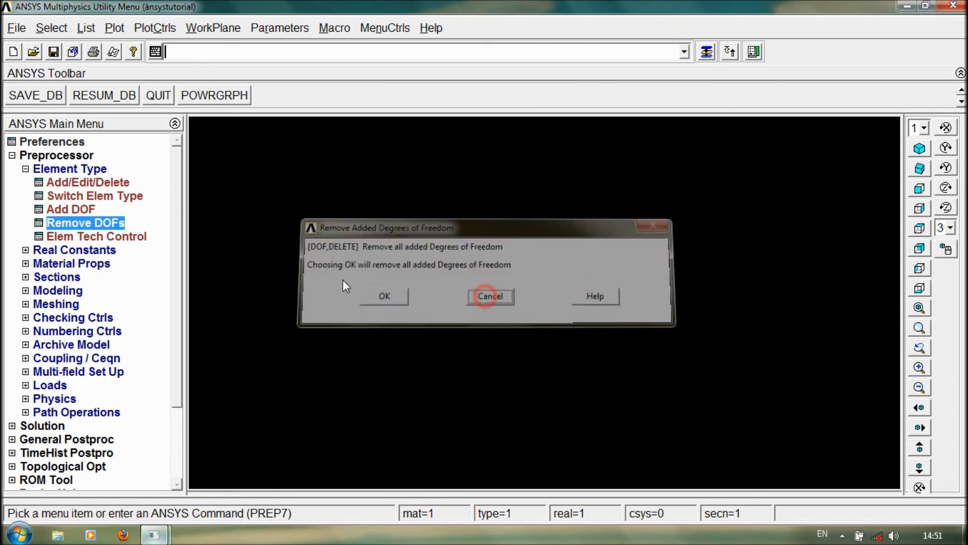
{"action": "left_click", "coordinate": [91, 237]}
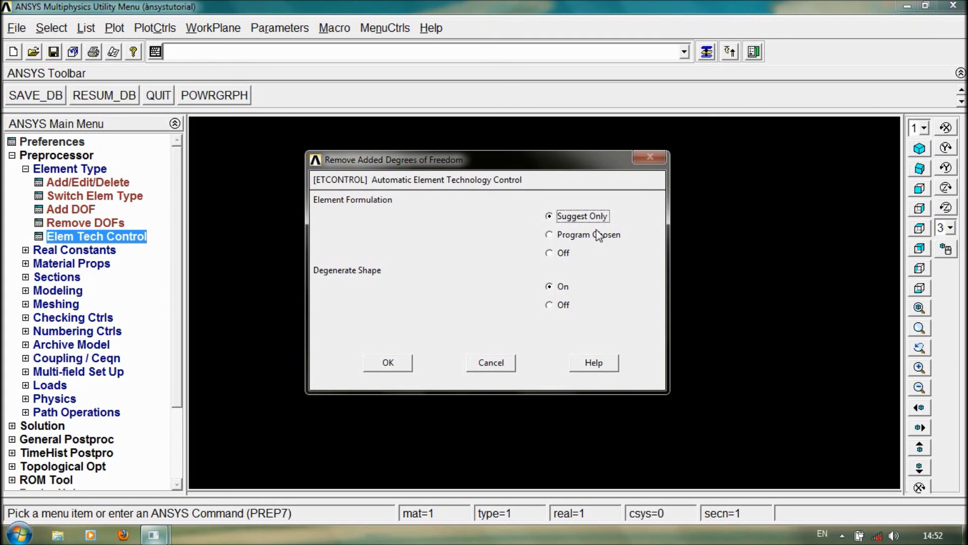
{"action": "left_click", "coordinate": [555, 306]}
{"action": "left_click", "coordinate": [551, 287]}
{"action": "left_click", "coordinate": [489, 363]}
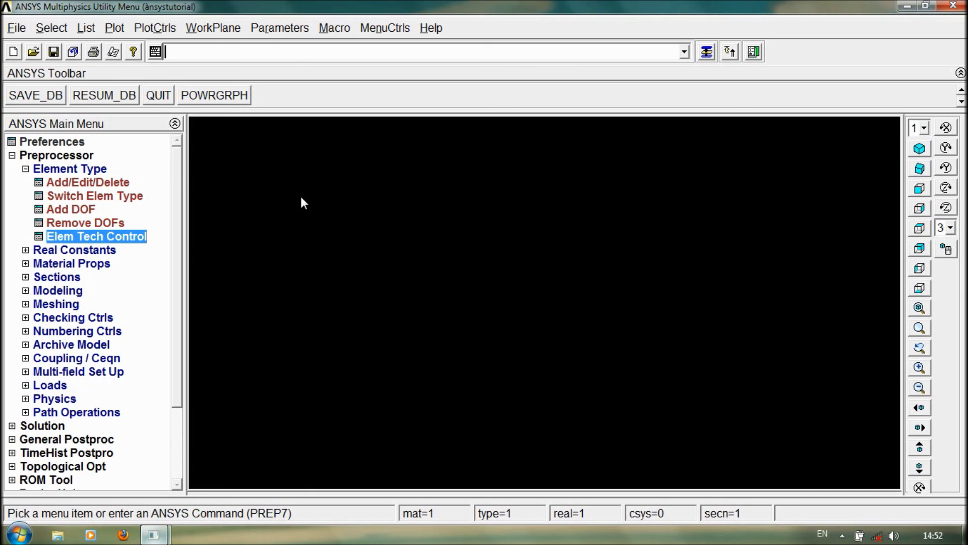
{"action": "right_click", "coordinate": [525, 4]}
{"action": "left_click", "coordinate": [470, 207]}
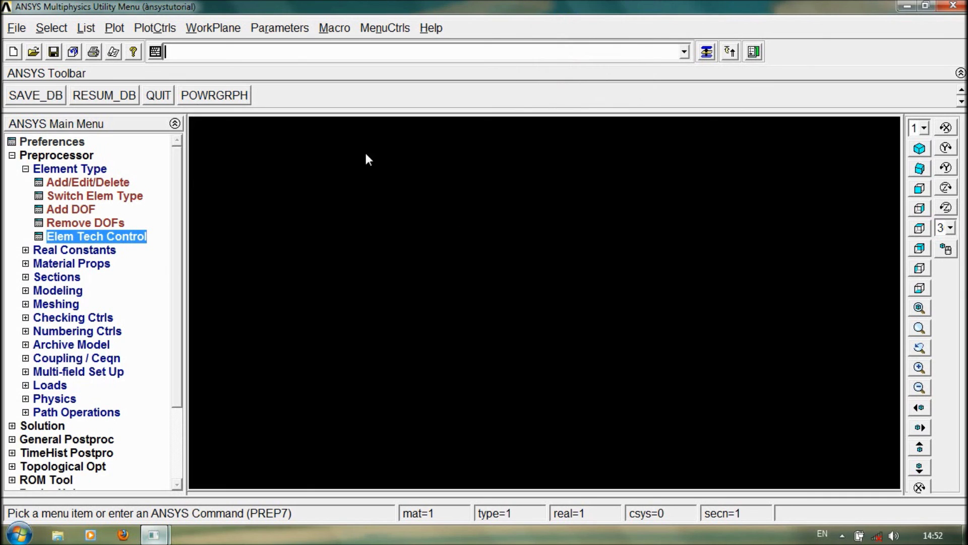